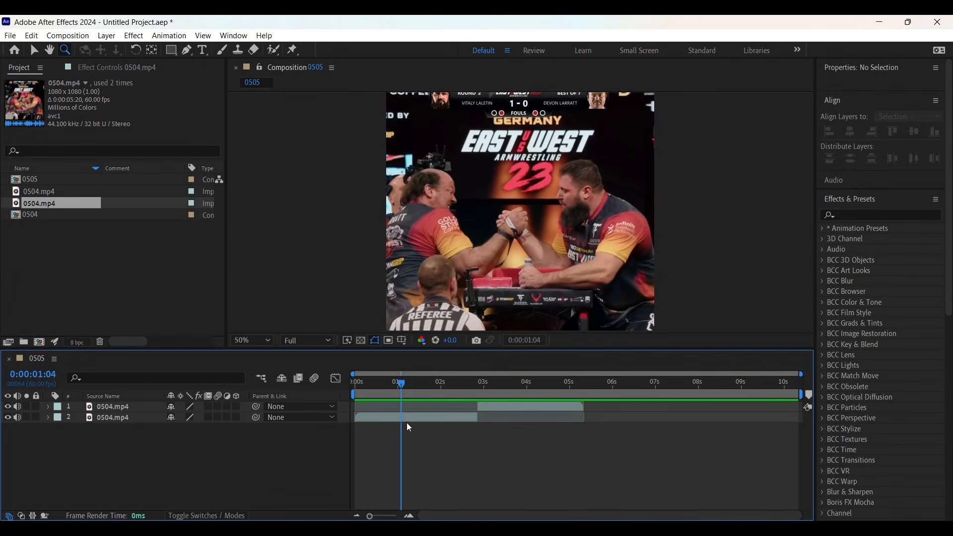
# Step: Pre-compose the lower 0504.mp4 clip layer into its own composition
pyautogui.click(408, 420)
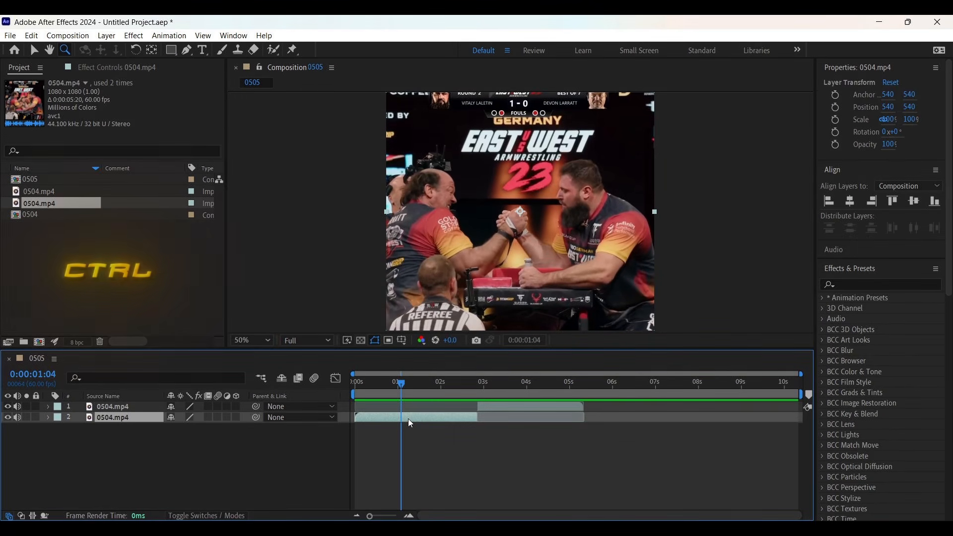
pyautogui.hotkey('ctrl', 'shift', 'c')
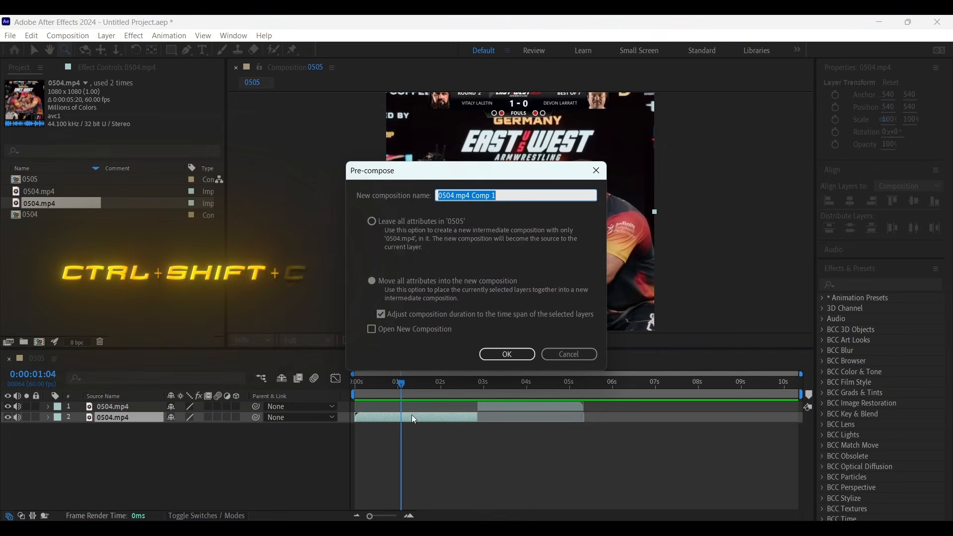
pyautogui.click(490, 351)
# Step: Pre-compose the upper 0504.mp4 clip layer into its own composition as well
pyautogui.click(493, 406)
pyautogui.hotkey('ctrl', 'shift', 'c')
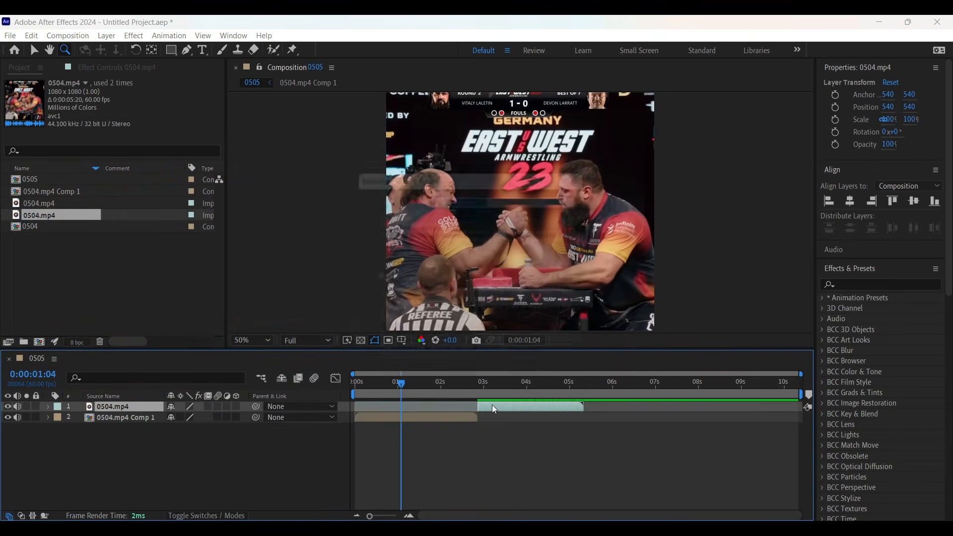
pyautogui.click(511, 355)
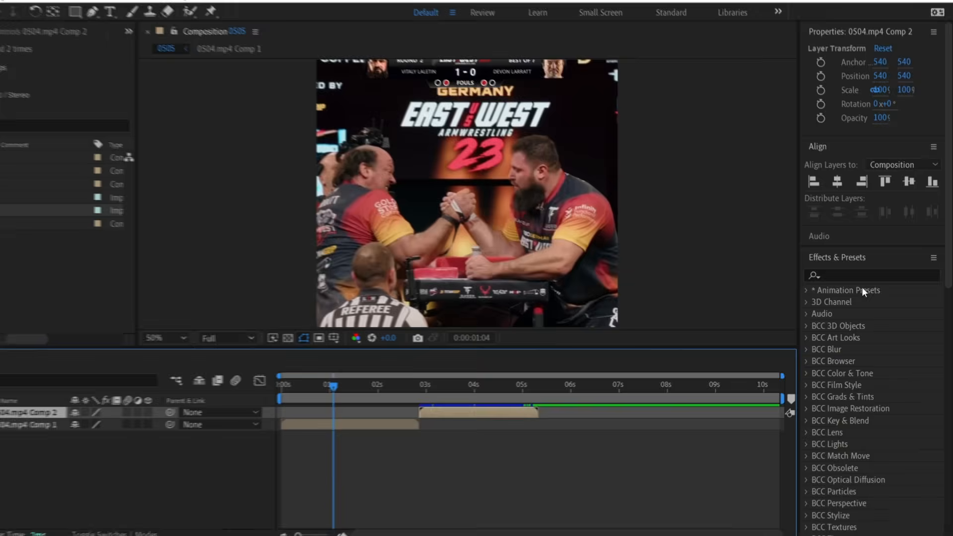
# Step: Search the effects for Twitch and apply it to the 0504.mp4 Comp 1 layer
pyautogui.click(862, 286)
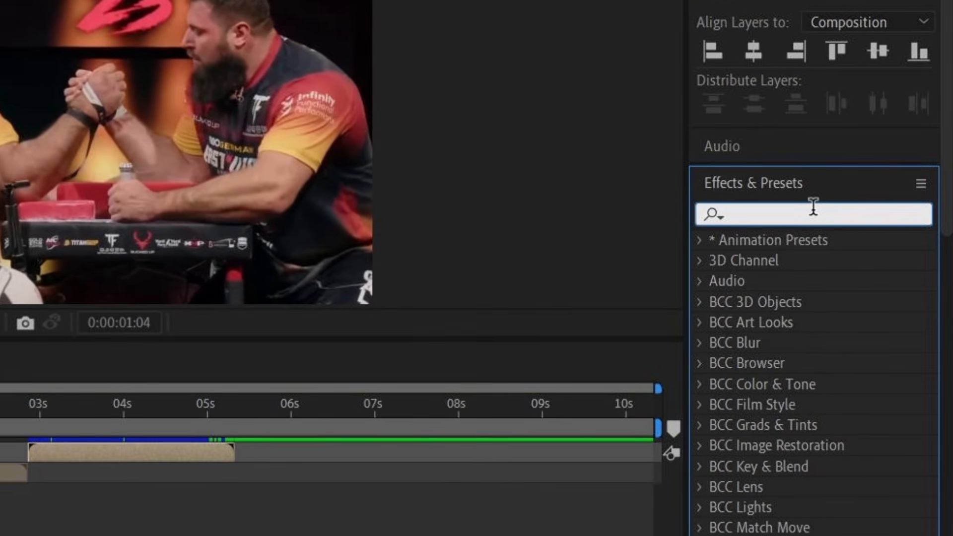
pyautogui.write('Twitch')
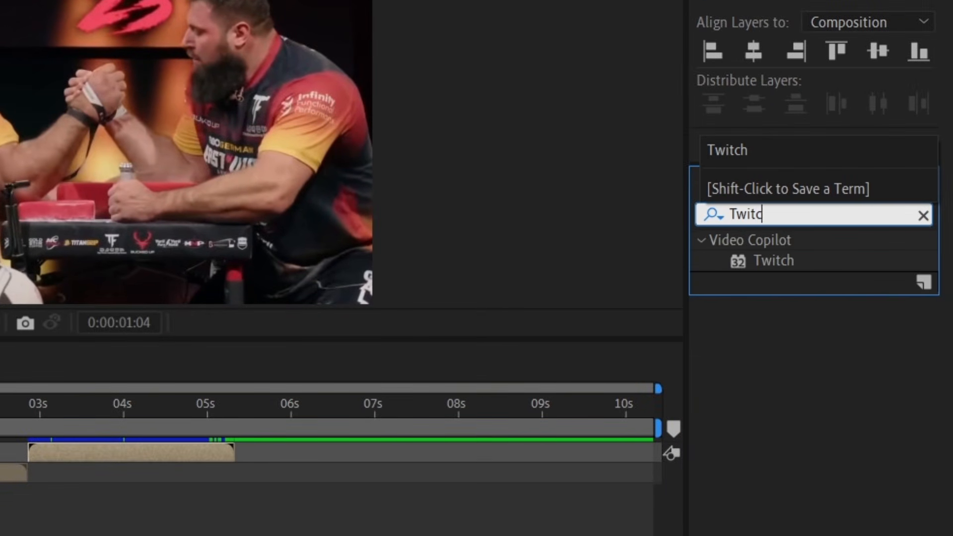
pyautogui.click(768, 259)
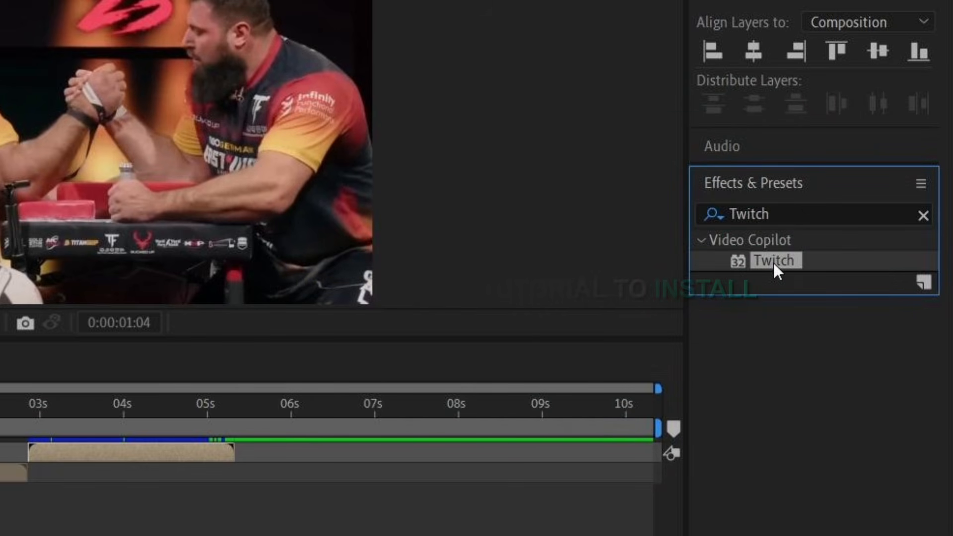
pyautogui.moveTo(777, 266); pyautogui.dragTo(54, 491)
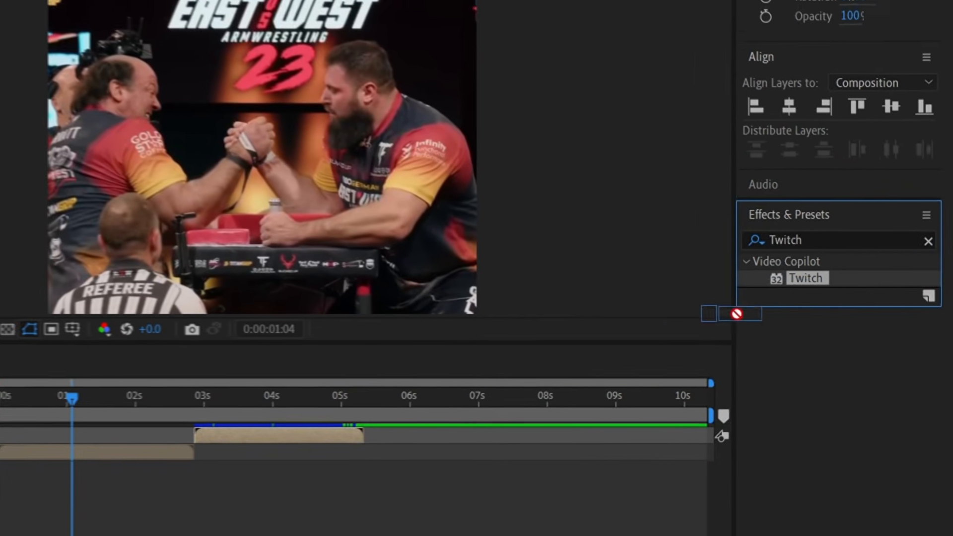
pyautogui.moveTo(350, 449); pyautogui.dragTo(351, 448)
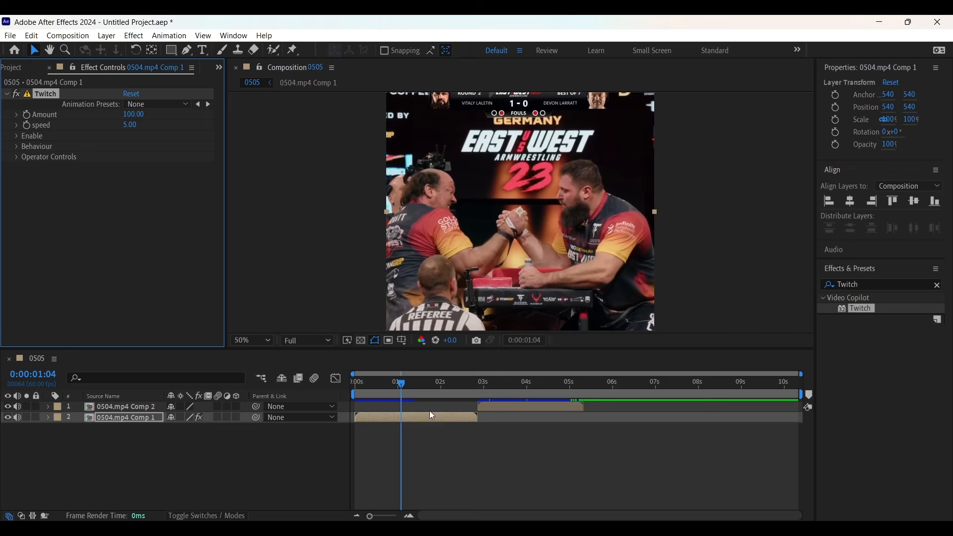
# Step: At the composition start, keyframe Twitch Amount at 175
pyautogui.moveTo(403, 382); pyautogui.dragTo(338, 386)
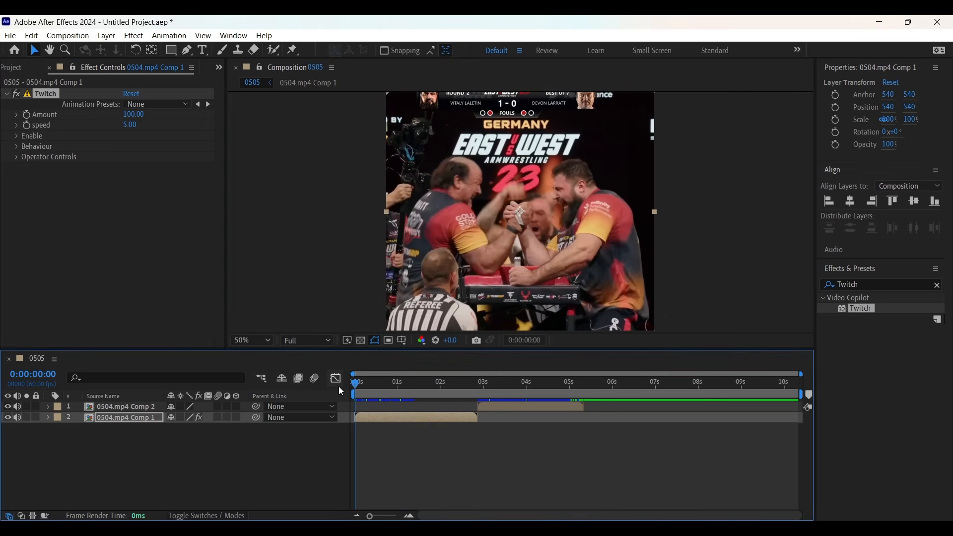
pyautogui.click(28, 114)
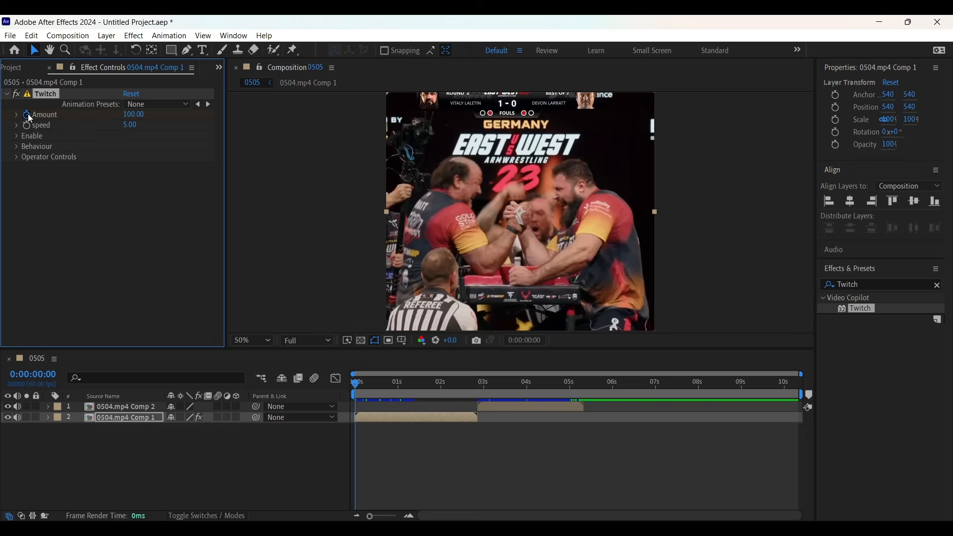
pyautogui.click(134, 114)
pyautogui.write('175')
pyautogui.press('Return')
# Step: At about 0:00:00:57, set Twitch Amount to 0
pyautogui.moveTo(355, 382); pyautogui.dragTo(399, 393)
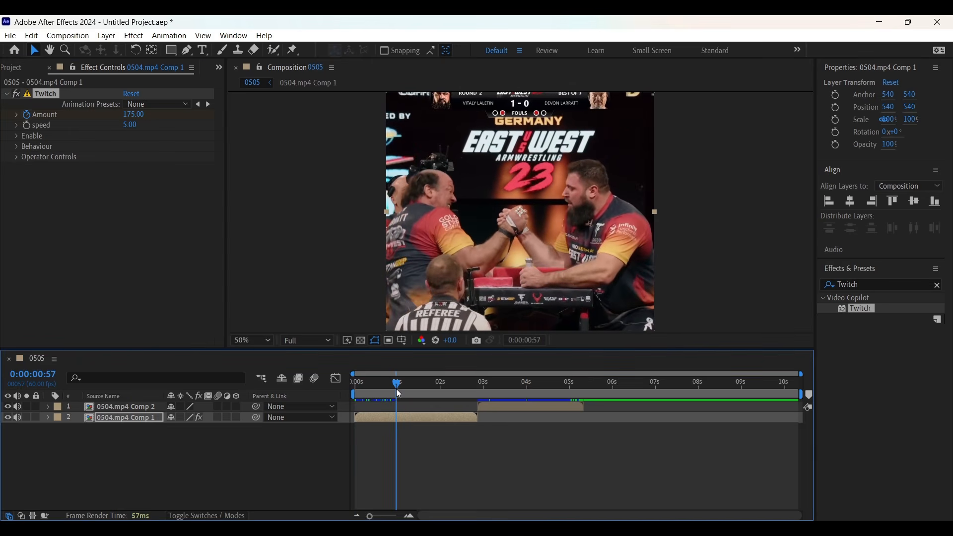
pyautogui.click(140, 114)
pyautogui.press('BackSpace')
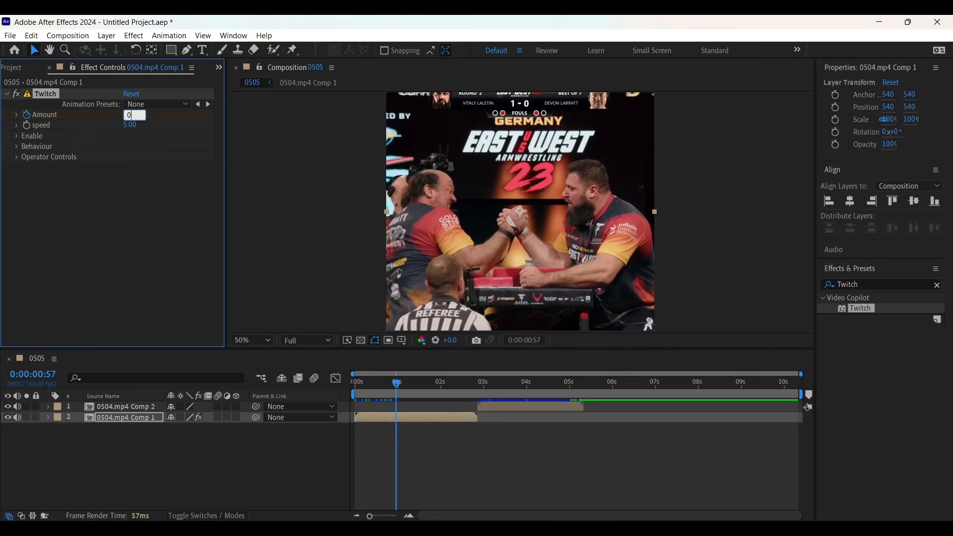
# Step: Enable Twitch's Blur, Color, Light and Slide options and open the Slide operator controls
pyautogui.click(17, 135)
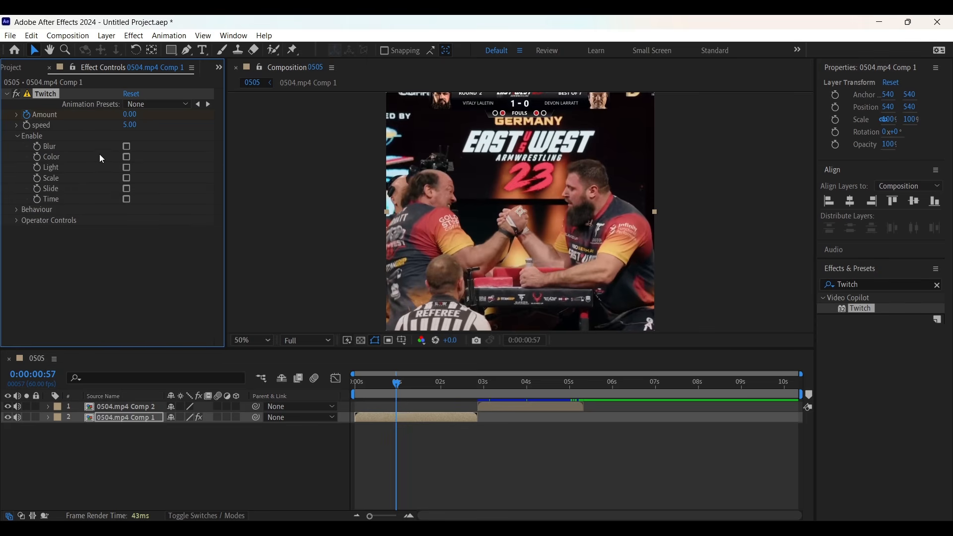
pyautogui.click(128, 145)
pyautogui.click(17, 220)
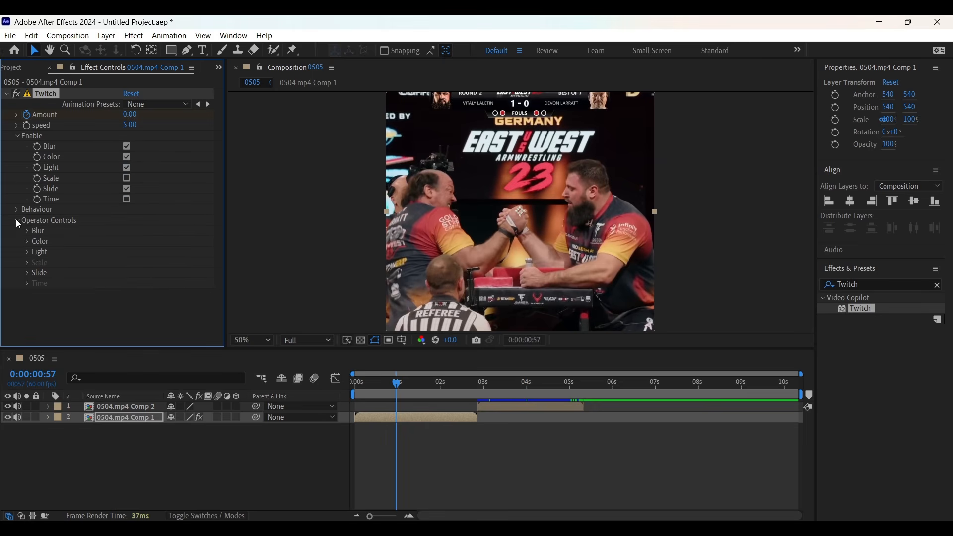
pyautogui.click(27, 274)
pyautogui.scroll(-2, 25, 273)
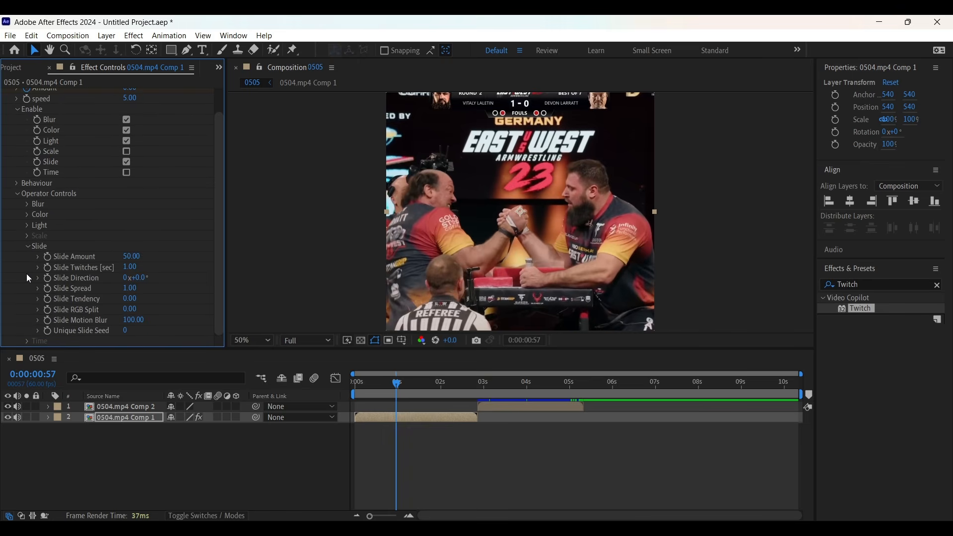
# Step: Set Slide Amount to 100 and Slide Twitches to 0.5
pyautogui.click(127, 257)
pyautogui.write('100')
pyautogui.press('Return')
pyautogui.click(128, 267)
pyautogui.write('0.5')
pyautogui.press('Return')
# Step: Set Unique Slide Seed to 350
pyautogui.click(126, 332)
pyautogui.write('350')
pyautogui.press('Return')
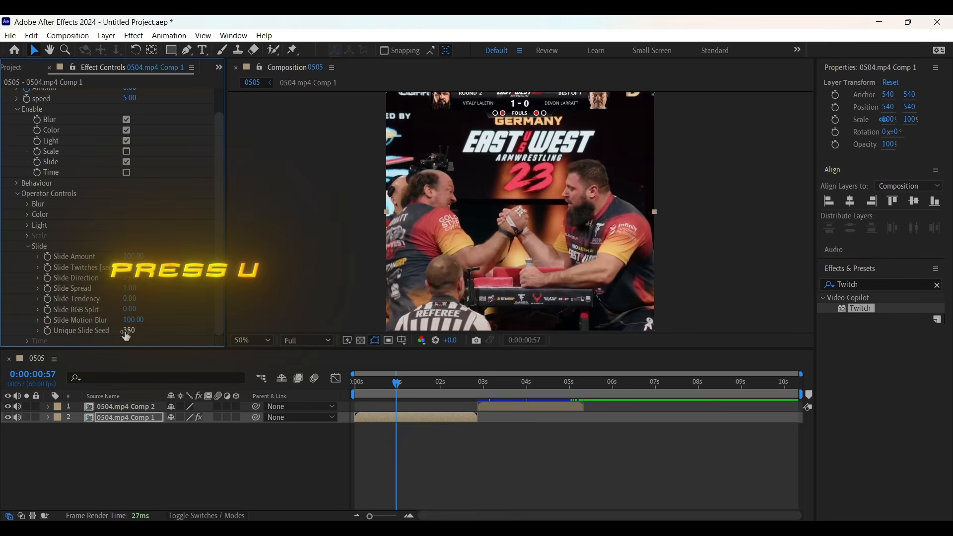
# Step: Reveal the Amount keyframes on the layer and apply Easy Ease to them
pyautogui.press('u')
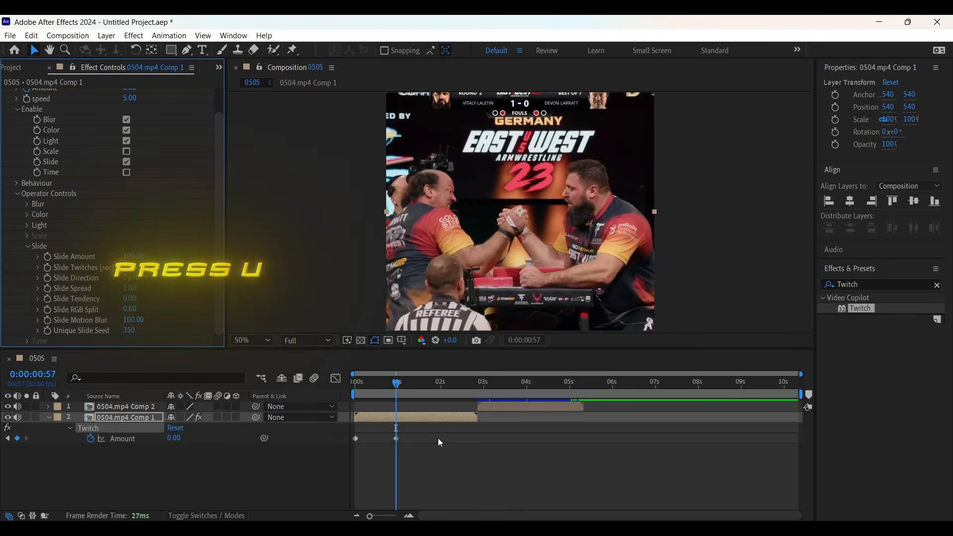
pyautogui.moveTo(429, 427); pyautogui.dragTo(342, 452)
pyautogui.press('F9')
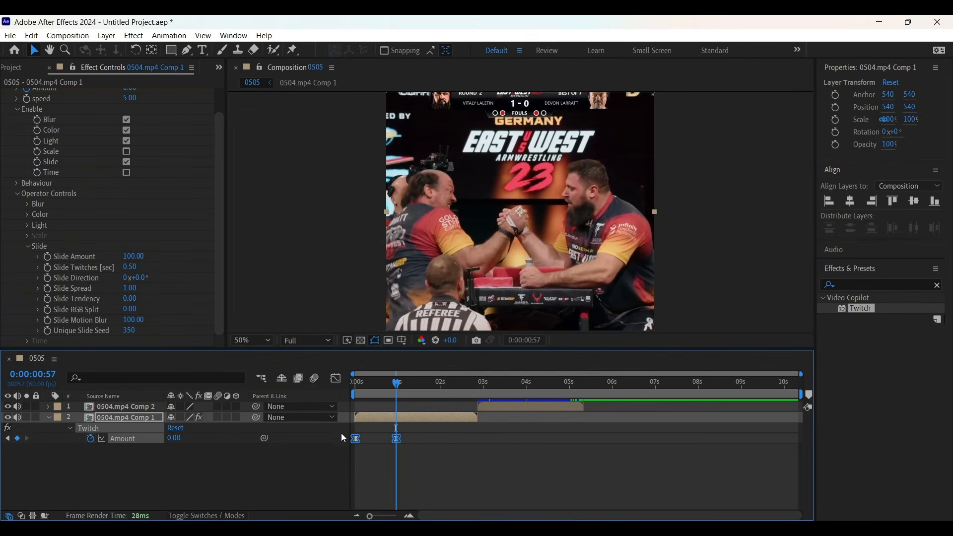
# Step: Reshape the Amount keyframes' curve in the Graph Editor for a fast start
pyautogui.click(336, 378)
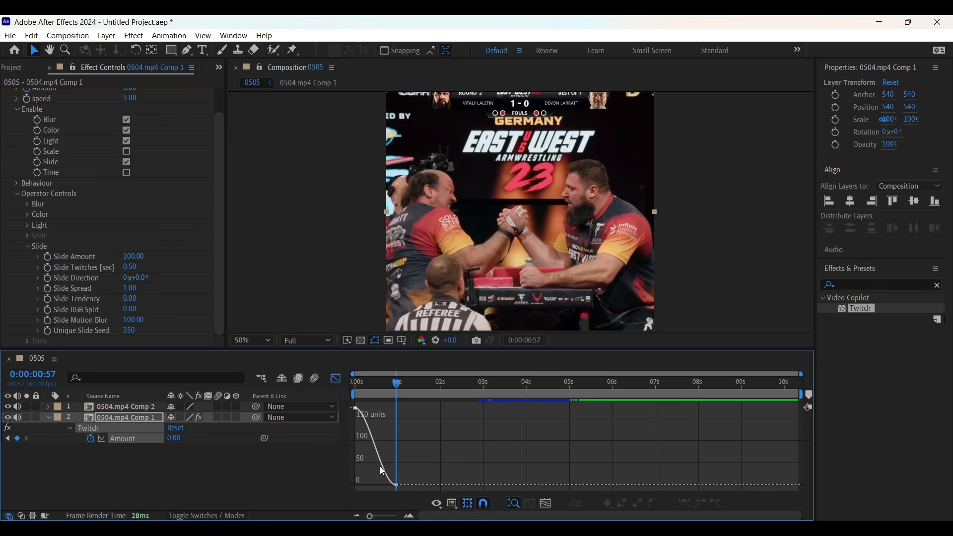
pyautogui.click(409, 516)
pyautogui.press('Home')
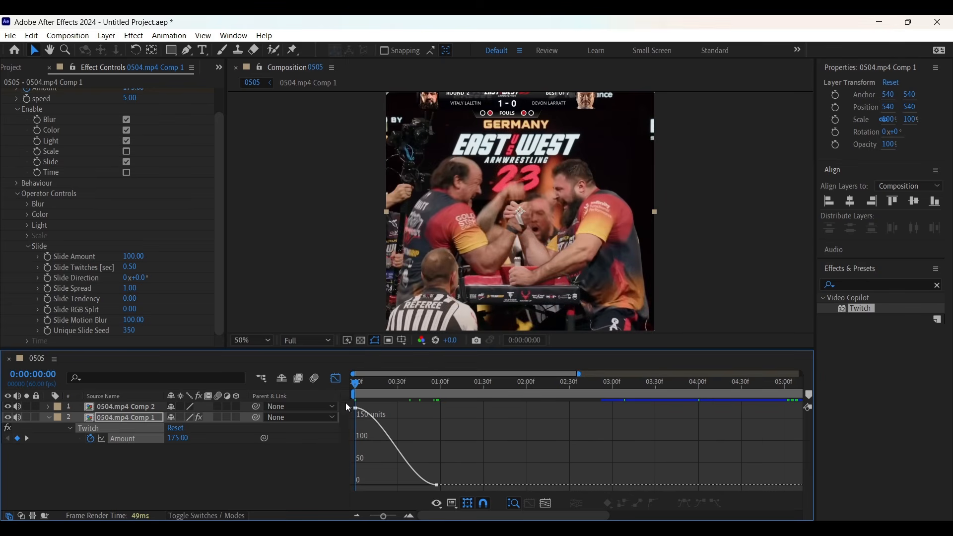
pyautogui.click(374, 418)
pyautogui.moveTo(385, 412); pyautogui.dragTo(356, 490)
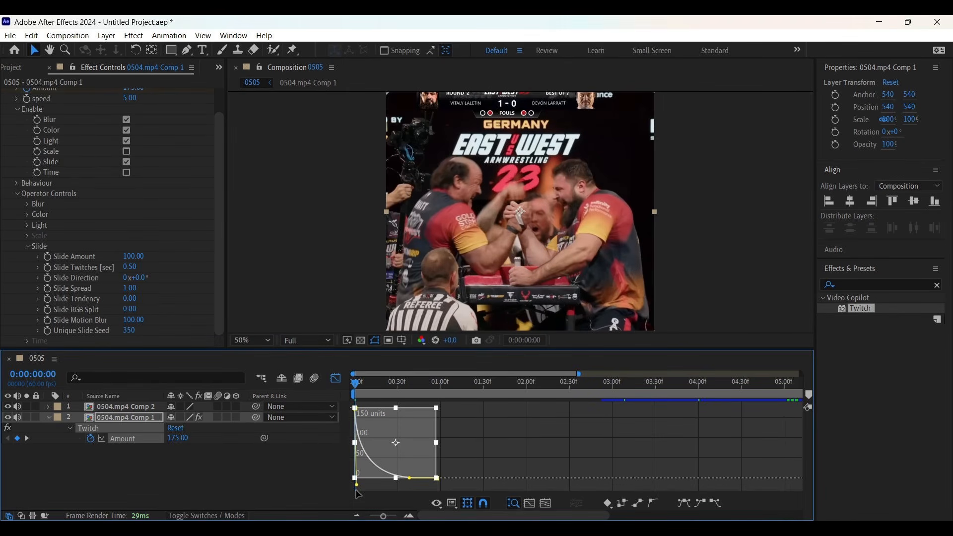
pyautogui.click(336, 379)
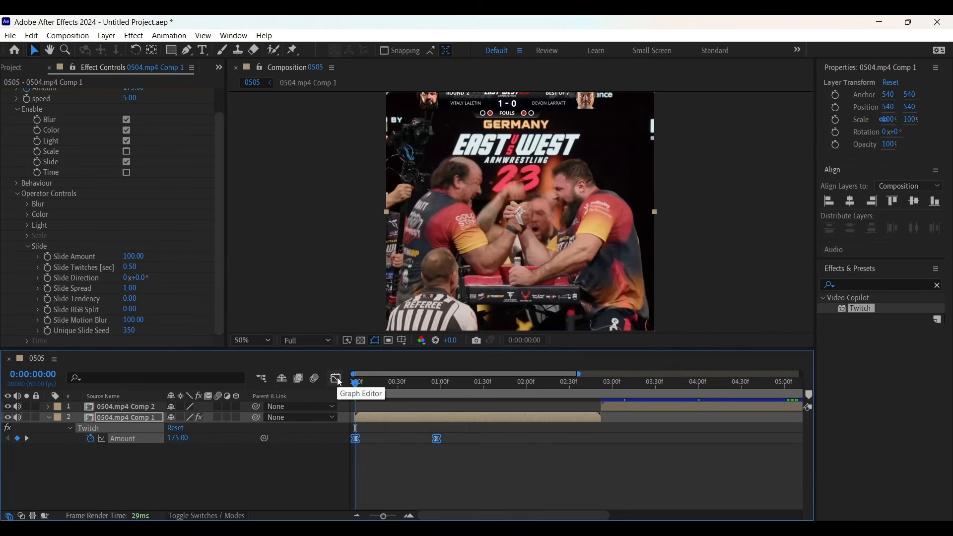
# Step: Set Twitch speed to 10
pyautogui.click(357, 440)
pyautogui.moveTo(222, 208); pyautogui.dragTo(221, 139)
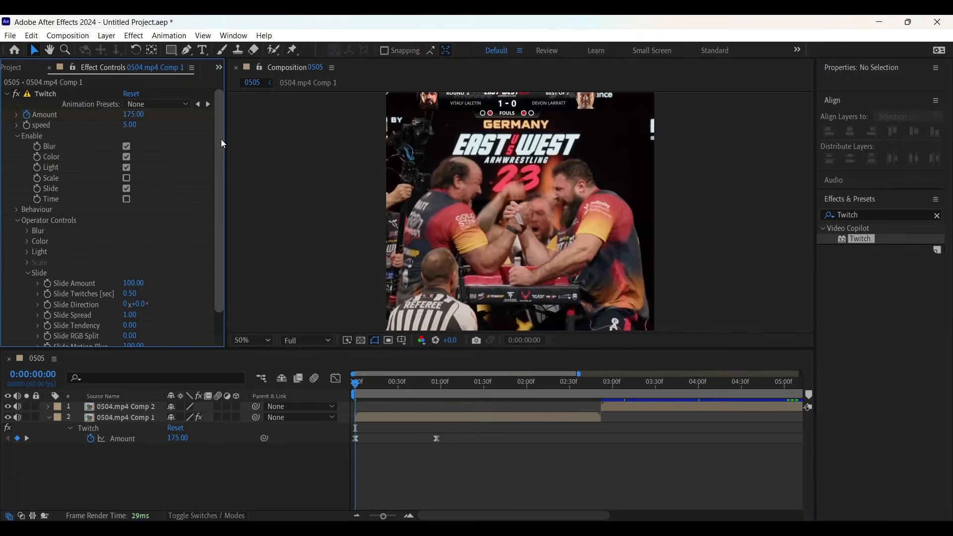
pyautogui.click(130, 126)
pyautogui.write('10')
pyautogui.press('Return')
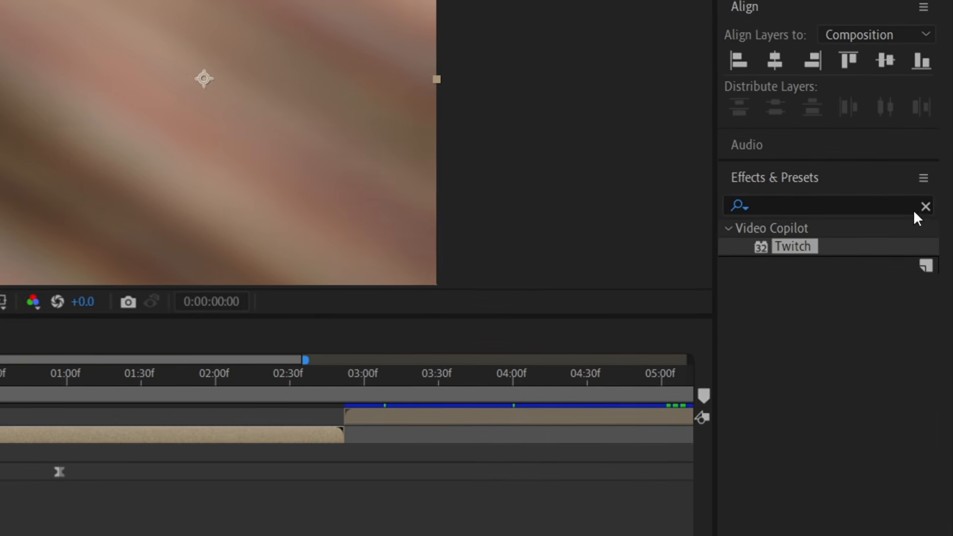
# Step: Search the effects for S_Shake and apply it to the 0504.mp4 Comp 1 layer
pyautogui.click(934, 267)
pyautogui.click(853, 204)
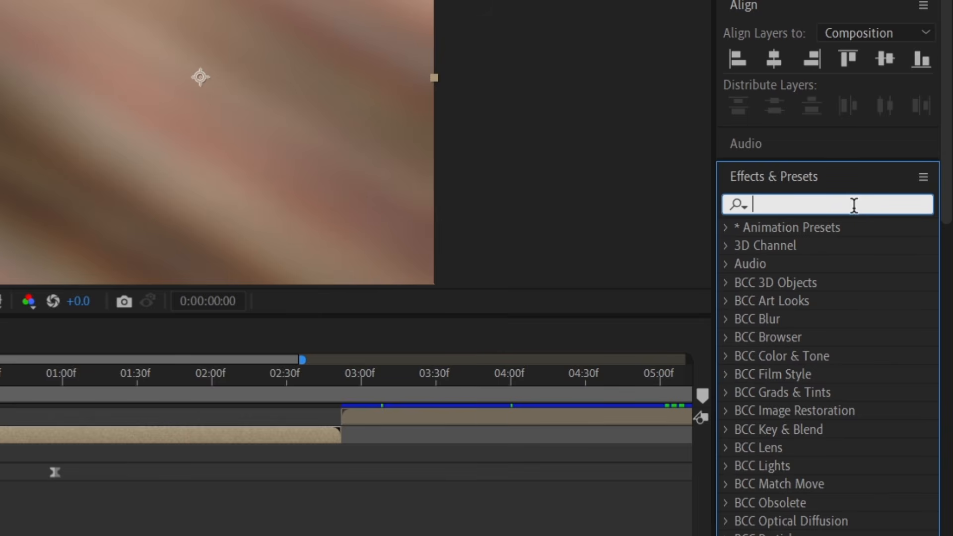
pyautogui.write('S_sha')
pyautogui.moveTo(806, 282); pyautogui.dragTo(225, 440)
pyautogui.moveTo(545, 424); pyautogui.dragTo(541, 422)
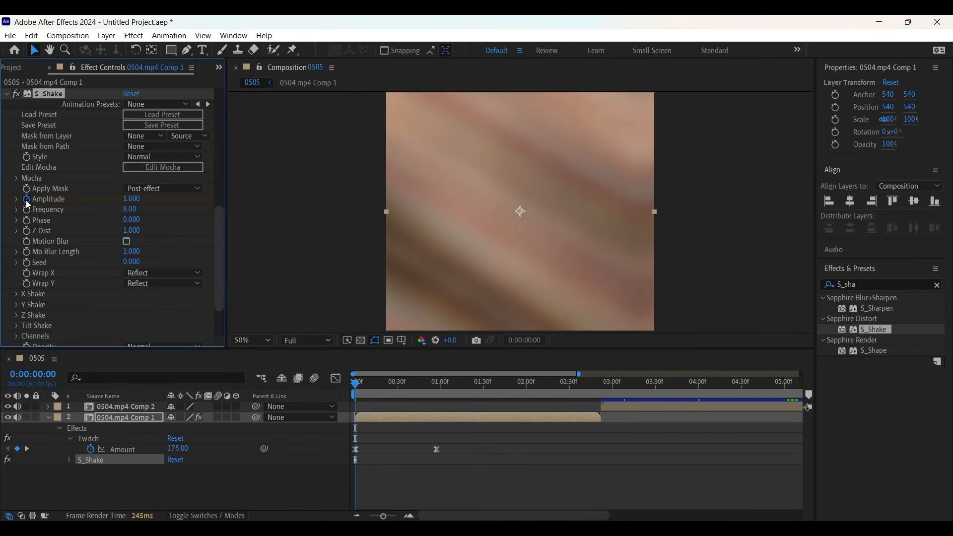
# Step: At 0:00:02:51, set the S_Shake Amplitude to 0
pyautogui.moveTo(357, 383); pyautogui.dragTo(600, 446)
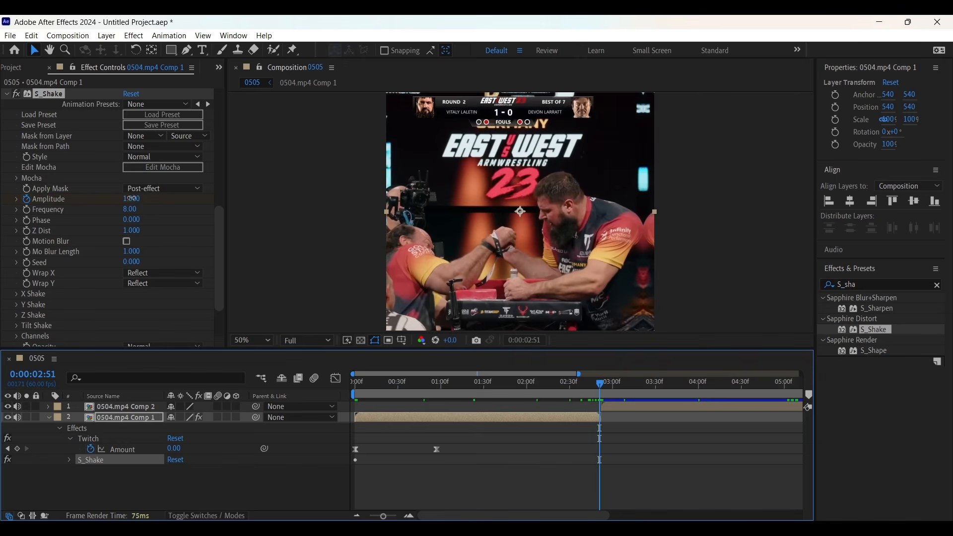
pyautogui.click(132, 199)
pyautogui.write('0')
pyautogui.press('Return')
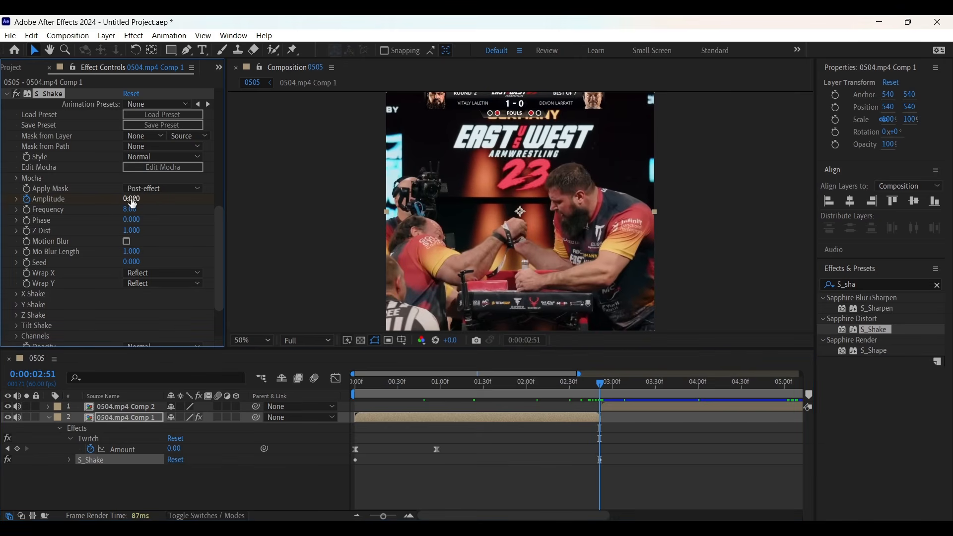
# Step: Set S_Shake Frequency to 5 and enable Motion Blur
pyautogui.click(132, 209)
pyautogui.write('5')
pyautogui.press('Return')
pyautogui.click(127, 243)
# Step: Reveal the Amplitude keyframes and apply Easy Ease to them
pyautogui.click(427, 415)
pyautogui.press('u')
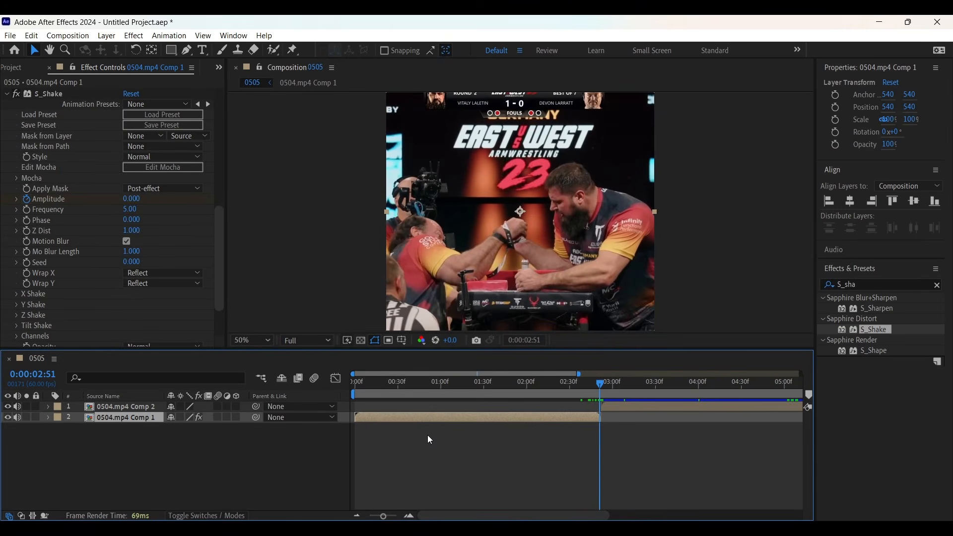
pyautogui.click(427, 434)
pyautogui.click(424, 415)
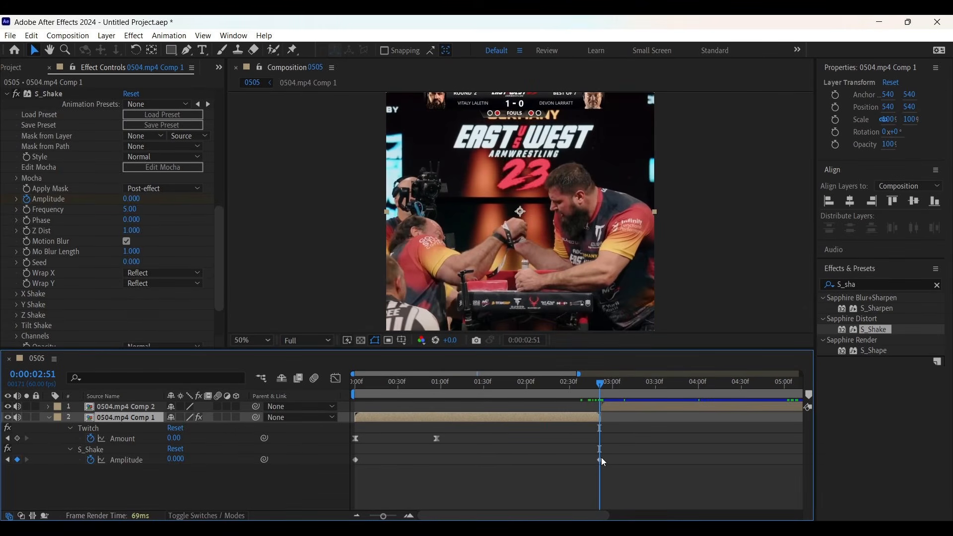
pyautogui.moveTo(603, 453); pyautogui.dragTo(341, 477)
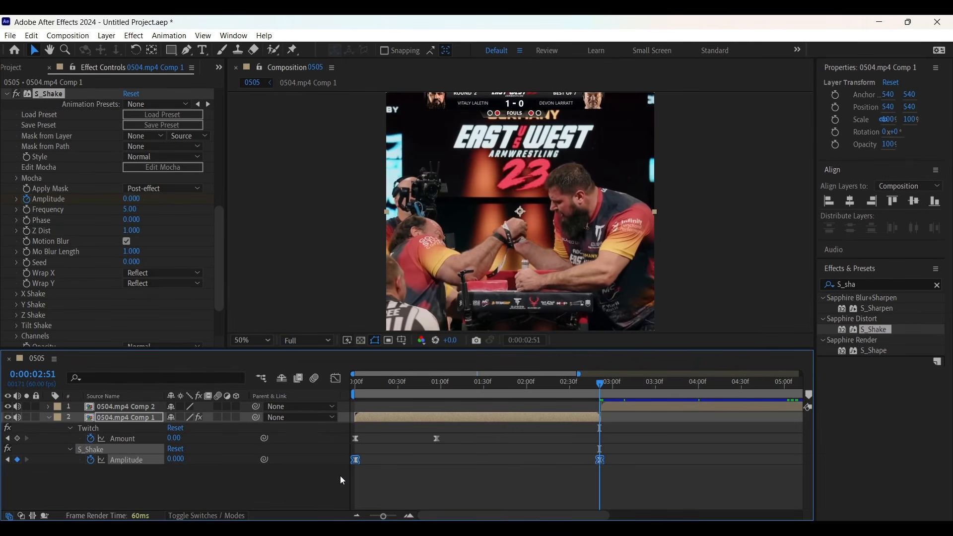
pyautogui.click(471, 482)
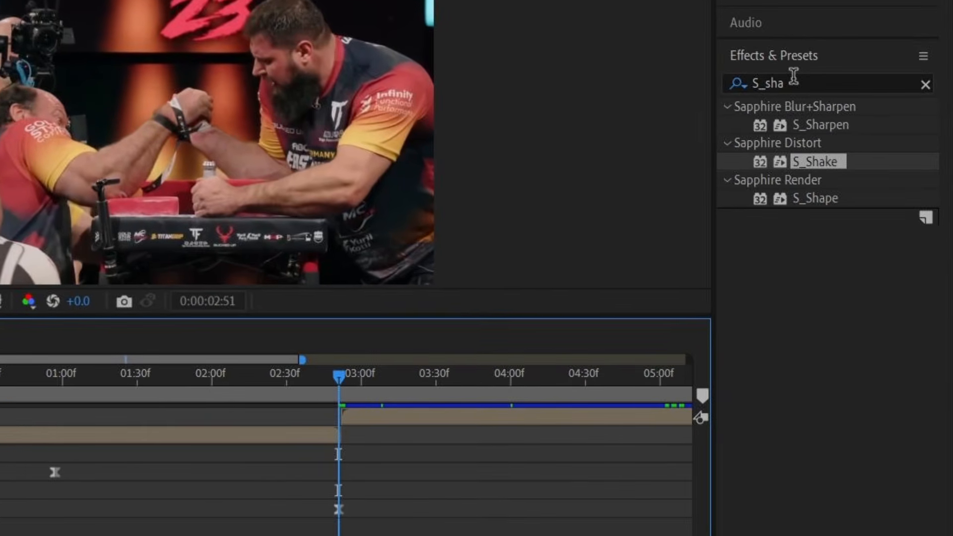
# Step: Search for BCC Directional Blur, apply it to the same layer, and return to the composition start
pyautogui.click(831, 153)
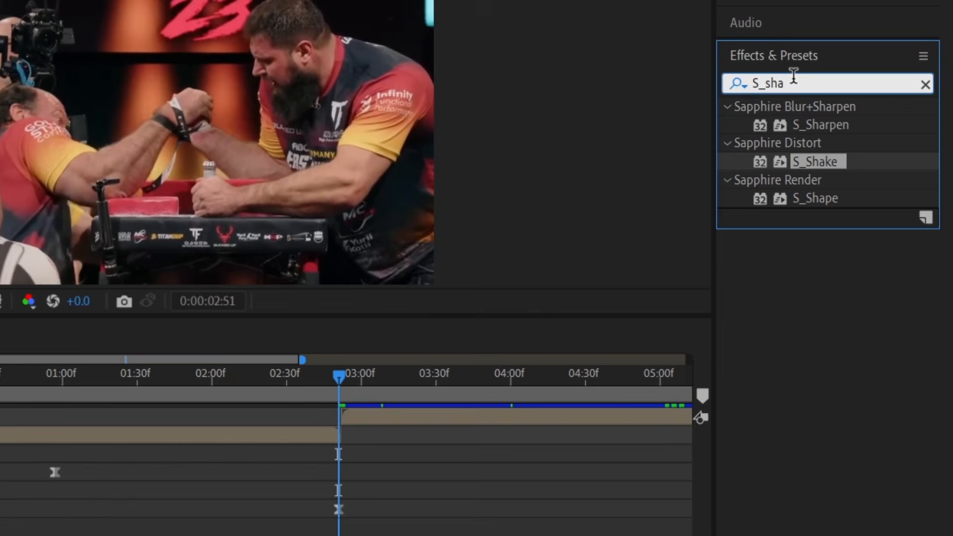
pyautogui.press('BackSpace')
pyautogui.press('BackSpace')
pyautogui.press('BackSpace')
pyautogui.press('BackSpace')
pyautogui.press('BackSpace')
pyautogui.write('BCC Dire')
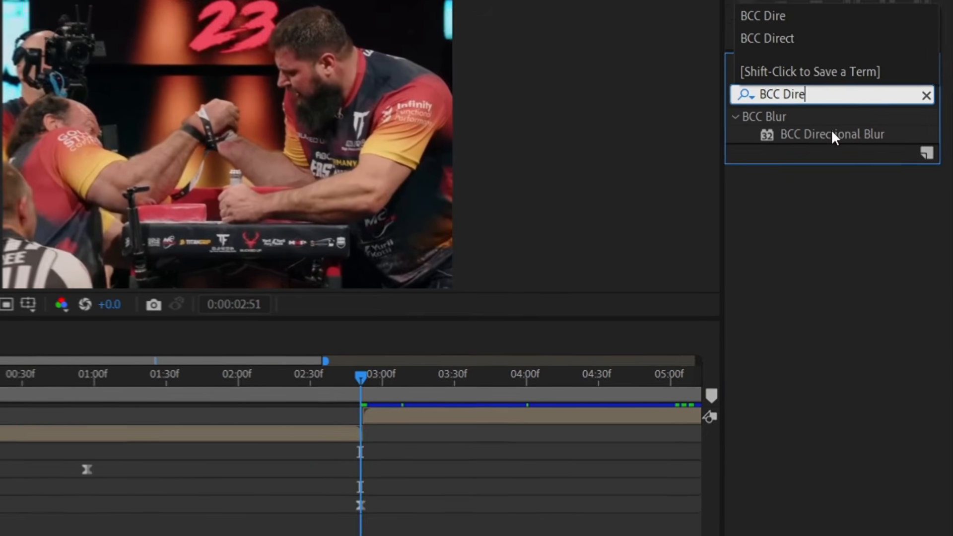
pyautogui.moveTo(832, 136); pyautogui.dragTo(259, 433)
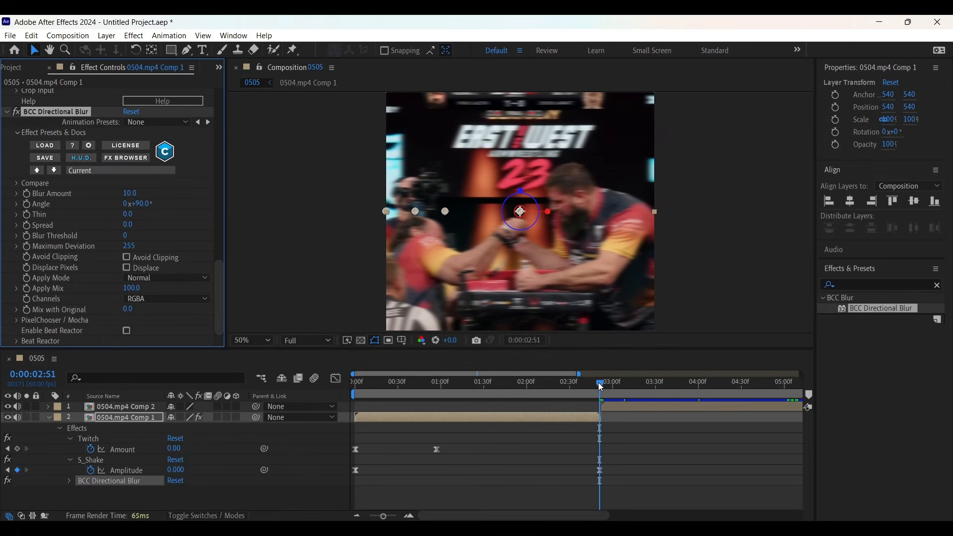
pyautogui.moveTo(600, 387); pyautogui.dragTo(320, 409)
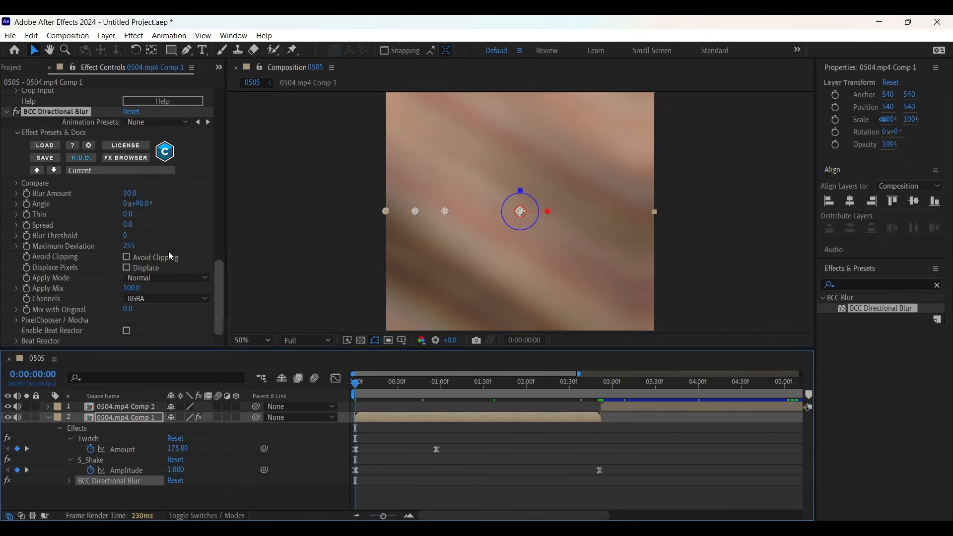
# Step: At the composition start, set a keyframe on BCC Directional Blur's Blur Amount at 150
pyautogui.click(27, 197)
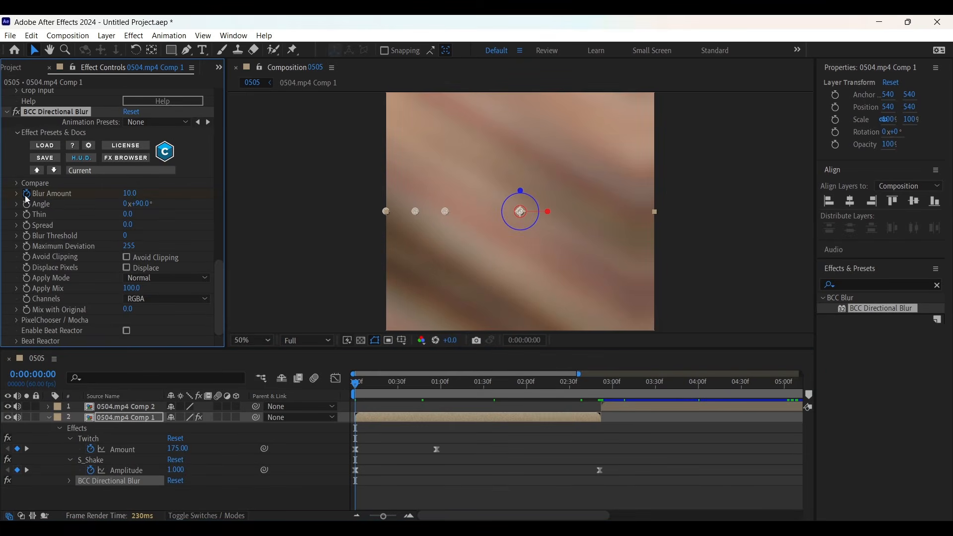
pyautogui.click(133, 197)
pyautogui.write('150')
pyautogui.press('Return')
# Step: At 0:00:02:52, set the Blur Amount to 0 and the blur Angle to 0°
pyautogui.moveTo(356, 384); pyautogui.dragTo(604, 441)
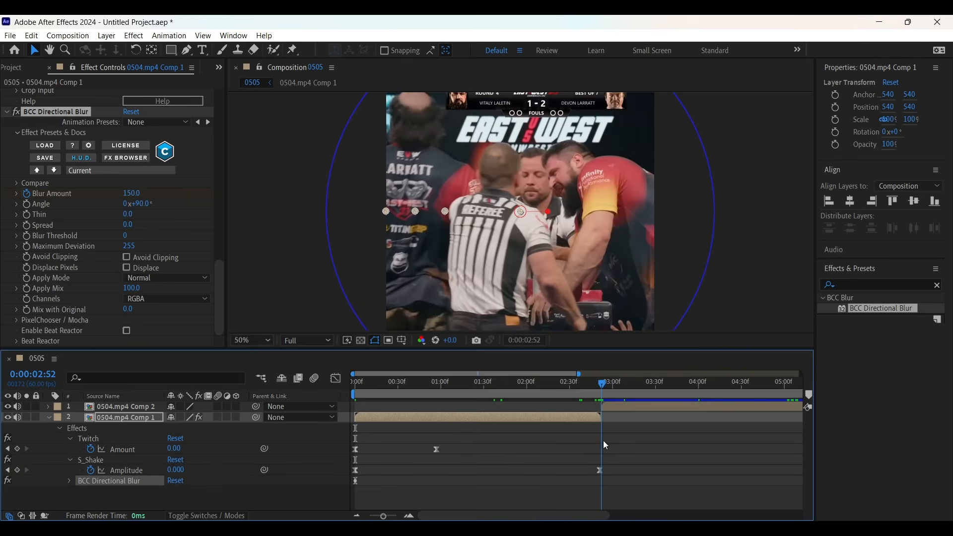
pyautogui.click(131, 193)
pyautogui.write('0')
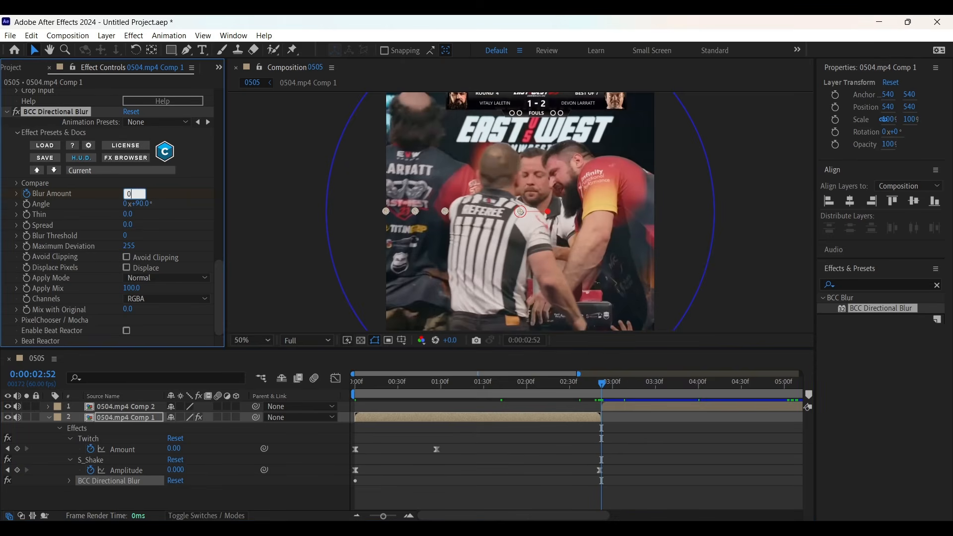
pyautogui.press('Return')
pyautogui.click(140, 204)
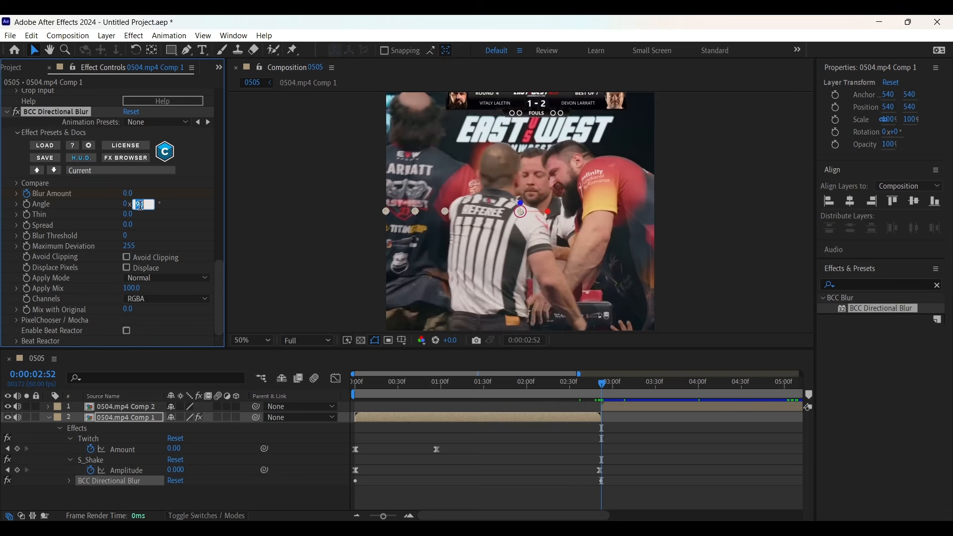
pyautogui.press('BackSpace')
pyautogui.press('Return')
# Step: Reveal the Blur Amount keyframes, select them, and apply Easy Ease
pyautogui.click(394, 485)
pyautogui.press('u')
pyautogui.click(397, 419)
pyautogui.press('u')
pyautogui.moveTo(606, 469); pyautogui.dragTo(343, 499)
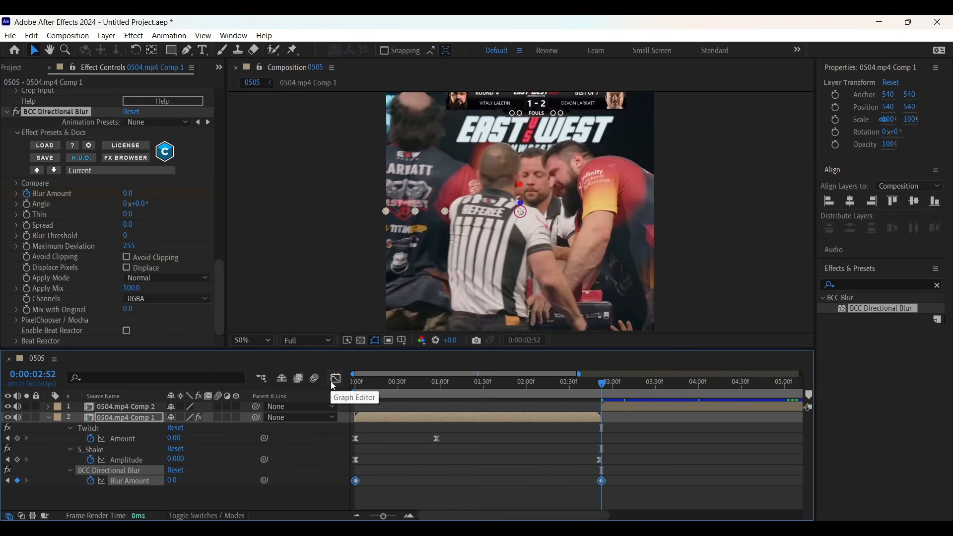
pyautogui.press('F9')
# Step: In the Graph Editor, pull the Blur Amount's first ease handle so the blur drops off sharply after the start
pyautogui.click(334, 385)
pyautogui.moveTo(459, 349); pyautogui.dragTo(459, 307)
pyautogui.click(420, 383)
pyautogui.moveTo(437, 368); pyautogui.dragTo(355, 498)
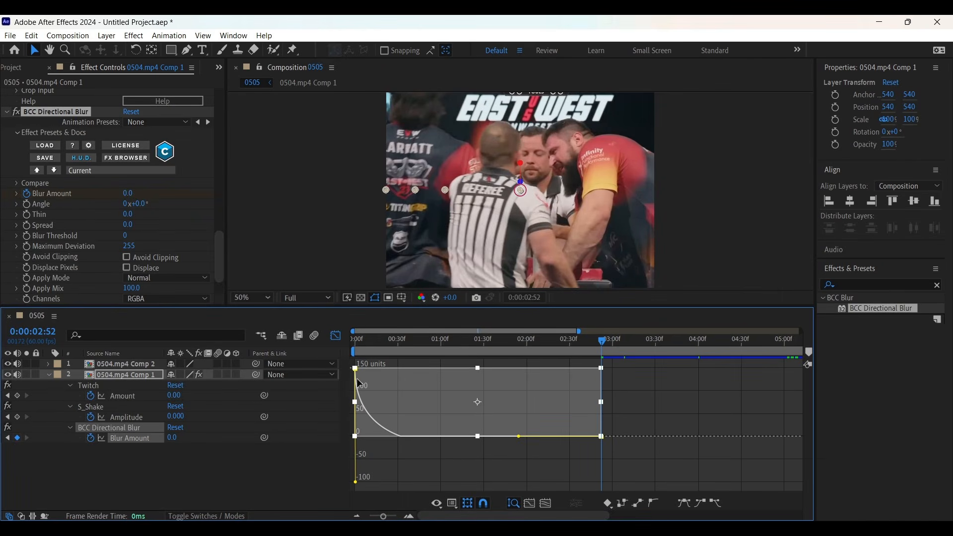
pyautogui.click(335, 336)
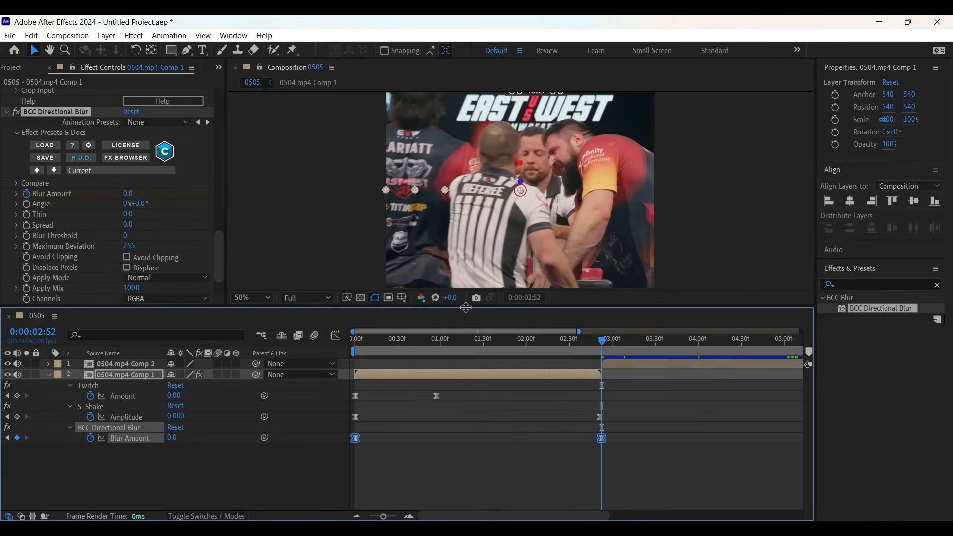
pyautogui.moveTo(466, 308); pyautogui.dragTo(453, 363)
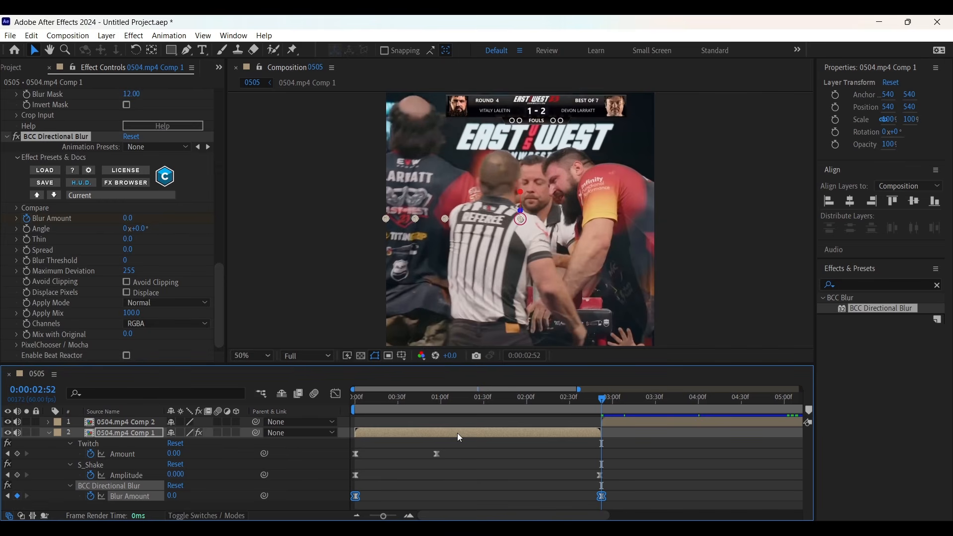
# Step: Scrub through the clip, then select and copy all effect keyframes on the first comp layer
pyautogui.moveTo(599, 411); pyautogui.dragTo(541, 411)
pyautogui.moveTo(356, 422); pyautogui.dragTo(463, 423)
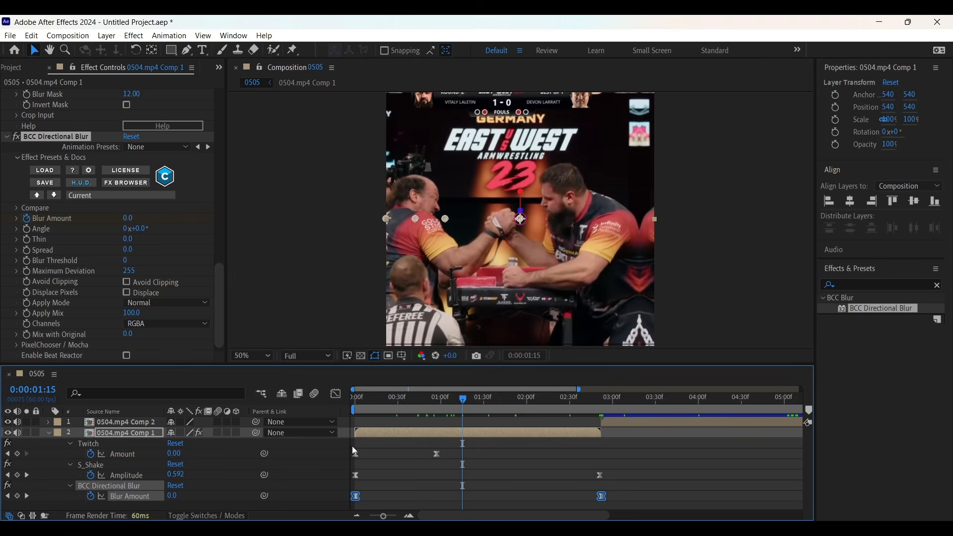
pyautogui.moveTo(352, 445); pyautogui.dragTo(609, 504)
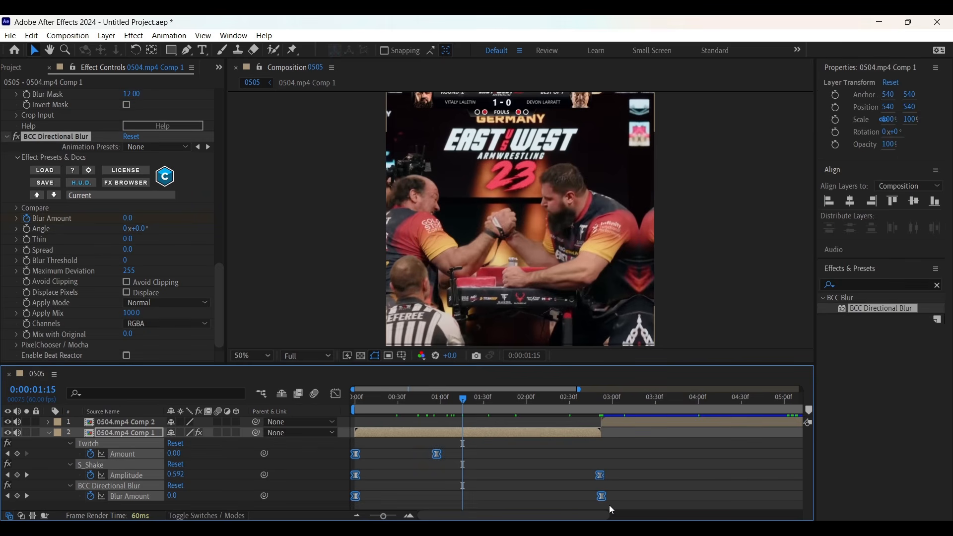
pyautogui.hotkey('ctrl', 'c')
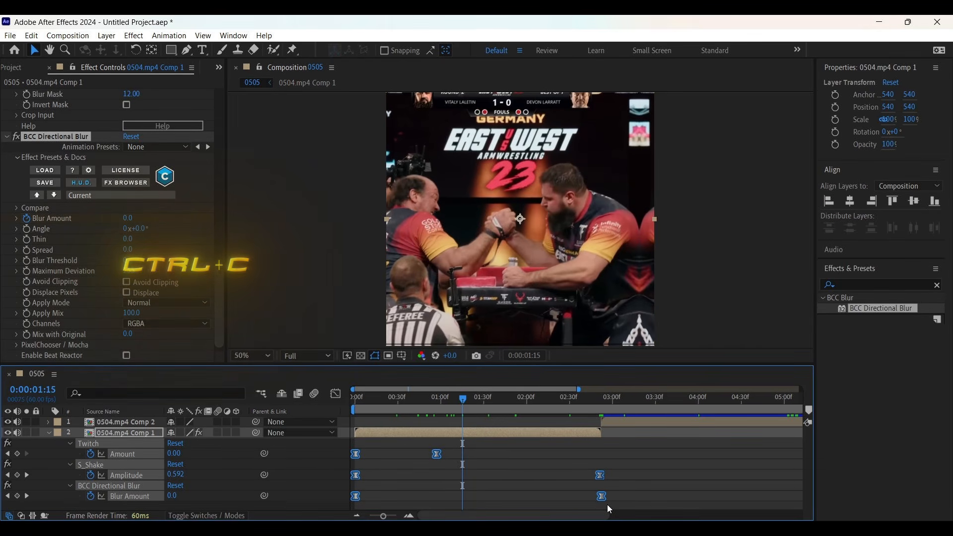
# Step: At 0:00:02:53, paste the copied keyframes onto the 0504.mp4 Comp 2 layer and reveal them
pyautogui.click(602, 399)
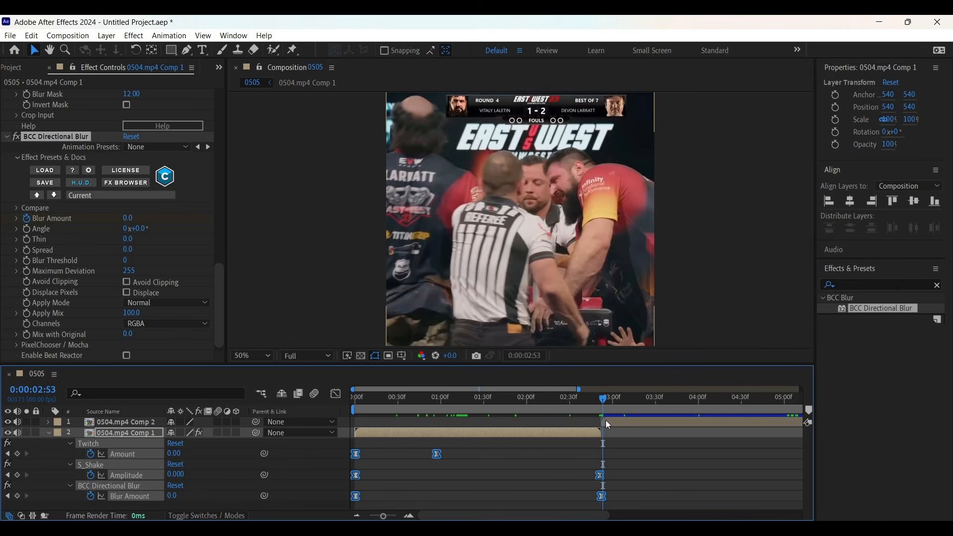
pyautogui.click(608, 424)
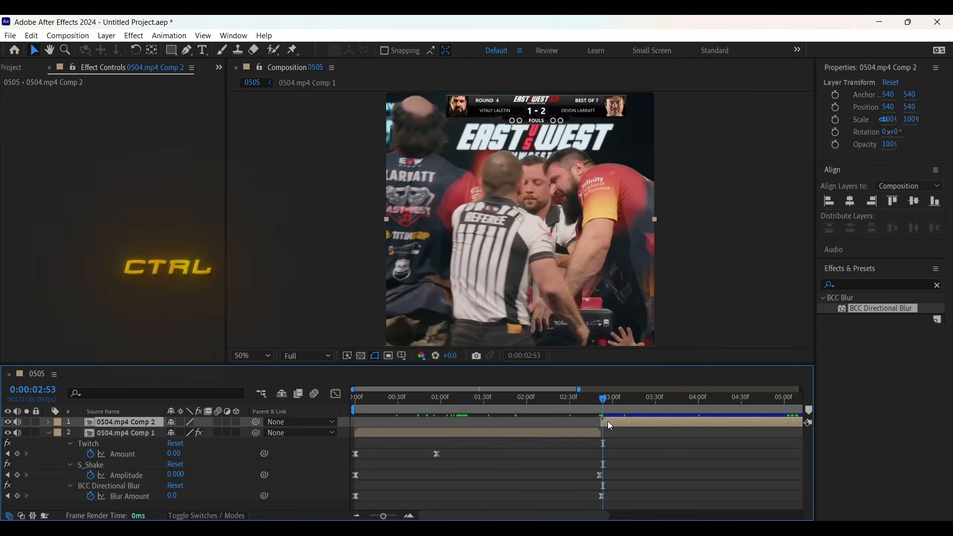
pyautogui.hotkey('ctrl', 'v')
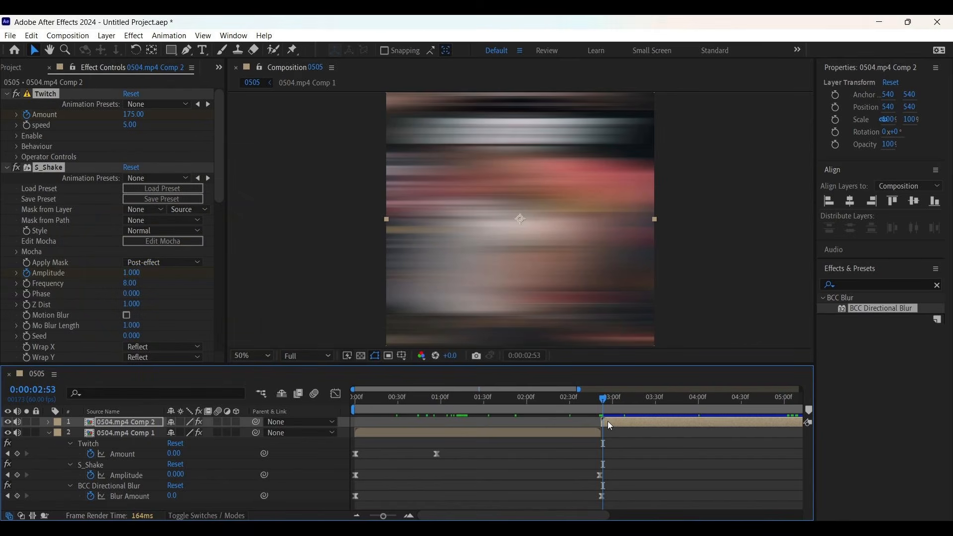
pyautogui.press('u')
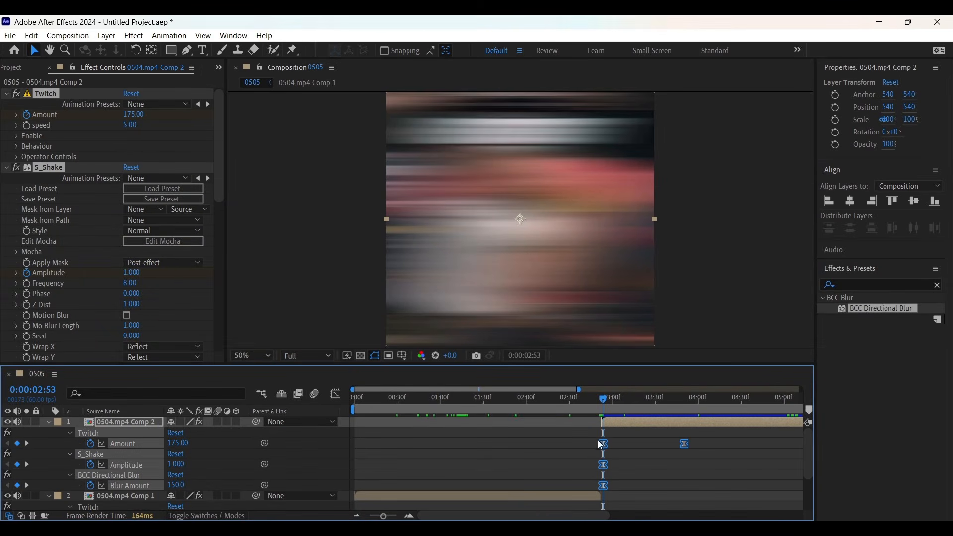
# Step: Move the last S_Shake Amplitude and Blur Amount keyframes on Comp 2 earlier to about 0:00:05:45, then collapse the layer
pyautogui.moveTo(384, 516); pyautogui.dragTo(373, 516)
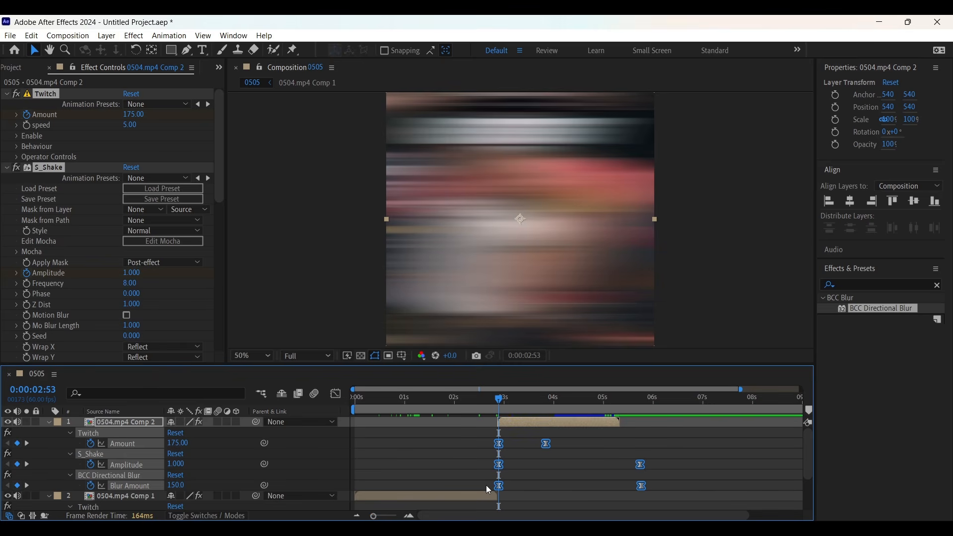
pyautogui.moveTo(641, 489); pyautogui.dragTo(618, 493)
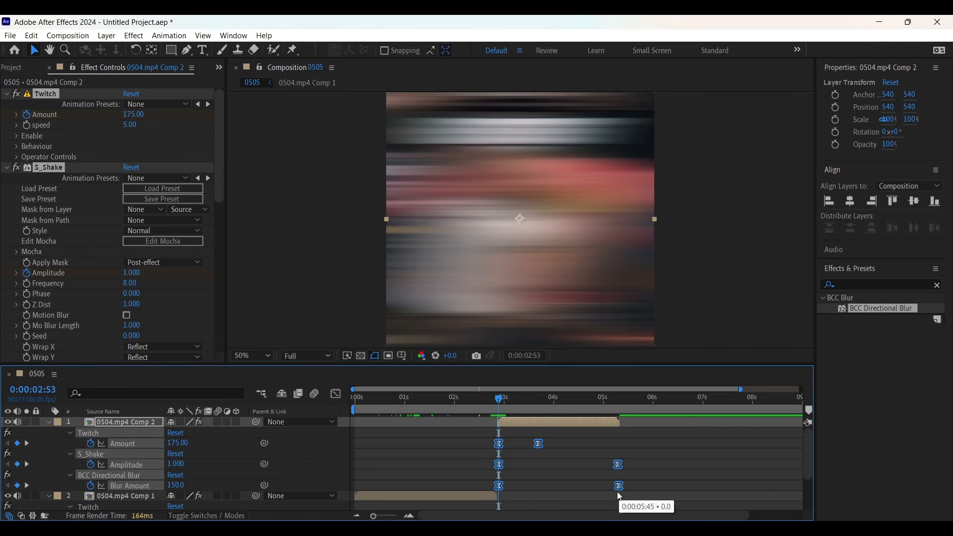
pyautogui.click(620, 441)
pyautogui.press('u')
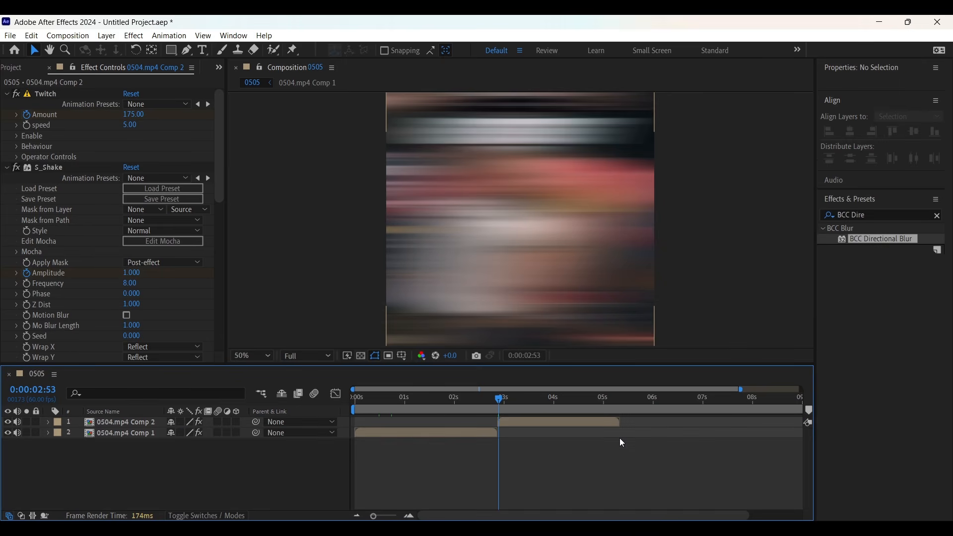